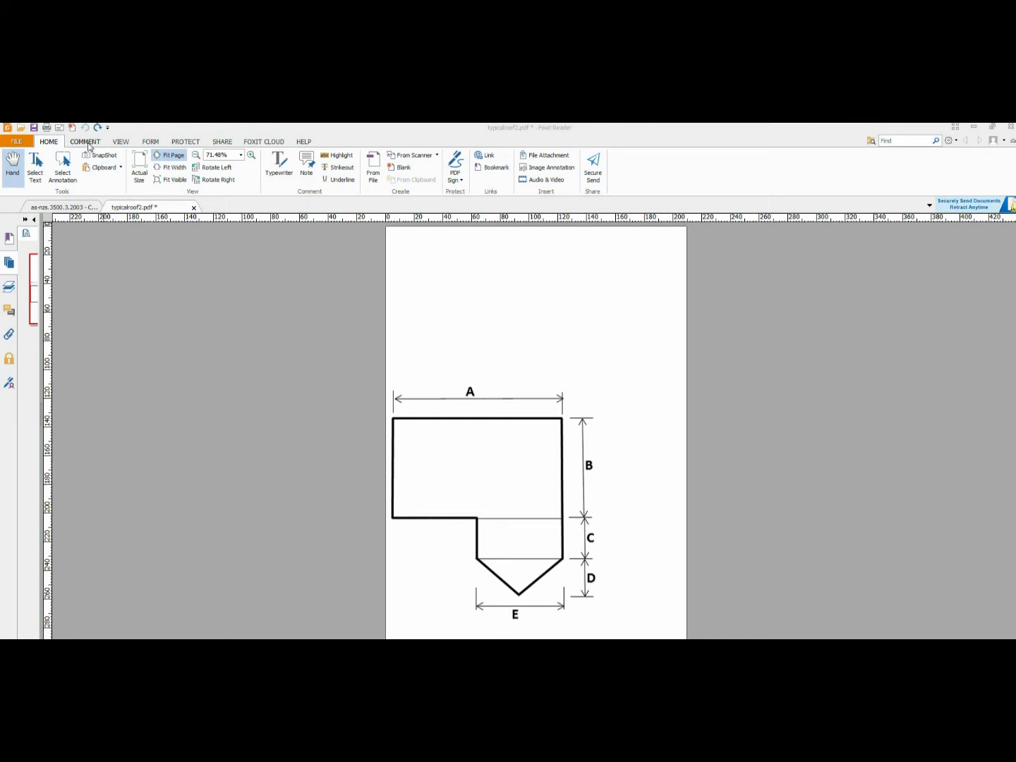
# Step: Activate the Distance measuring tool from the Comment tools, with its scale showing 1 mm = 1 mm
pyautogui.click(86, 142)
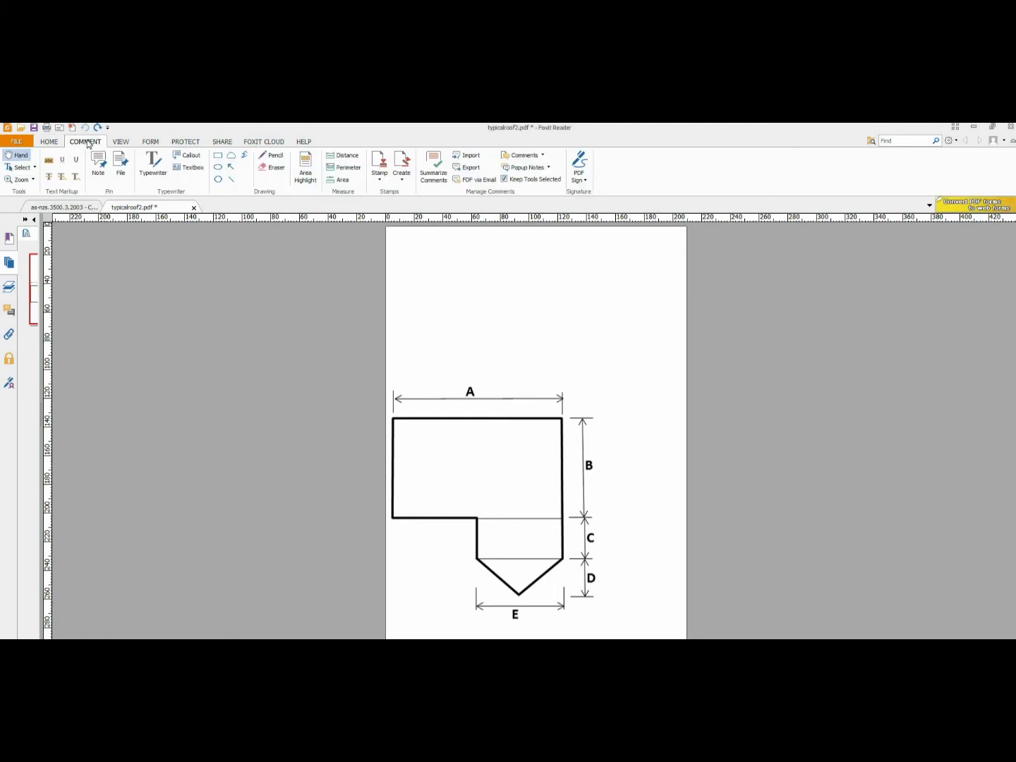
pyautogui.click(346, 157)
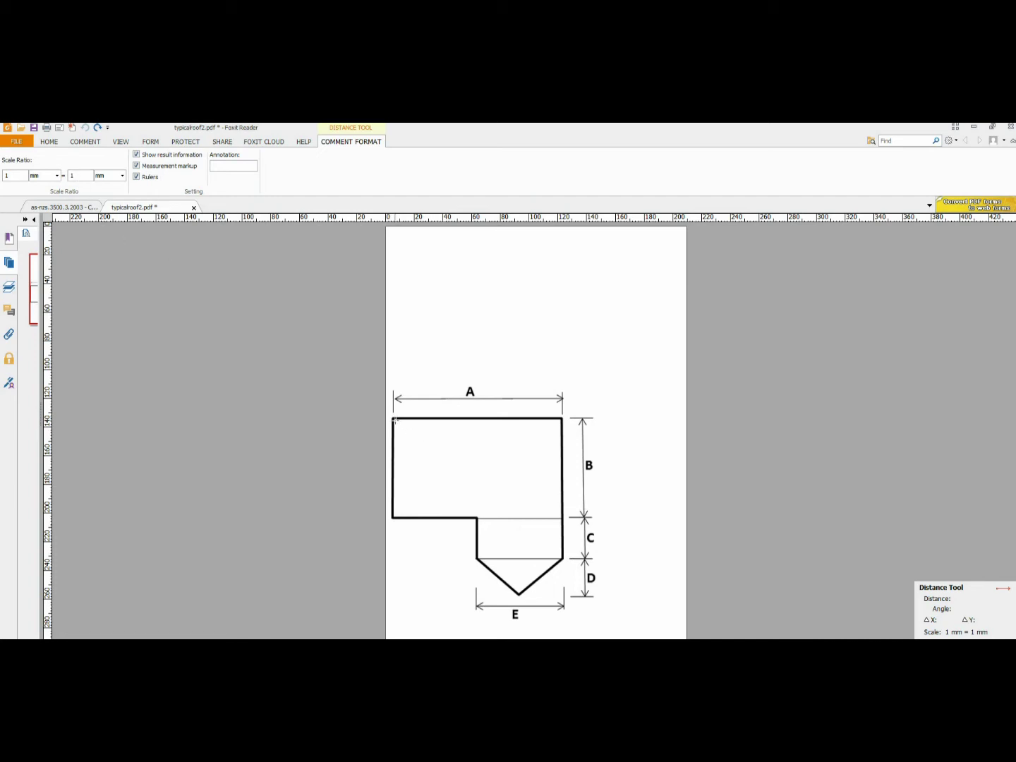
# Step: Measure top edge A from corner to corner (117.93 mm) and move its note aside
pyautogui.click(393, 419)
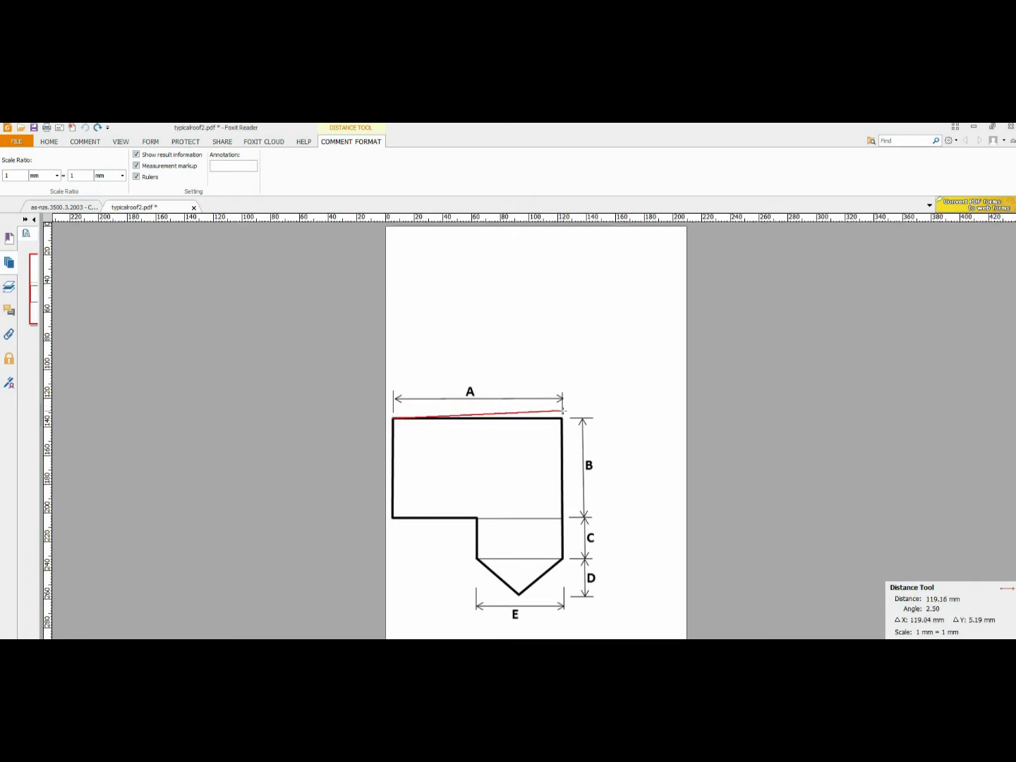
pyautogui.click(562, 419)
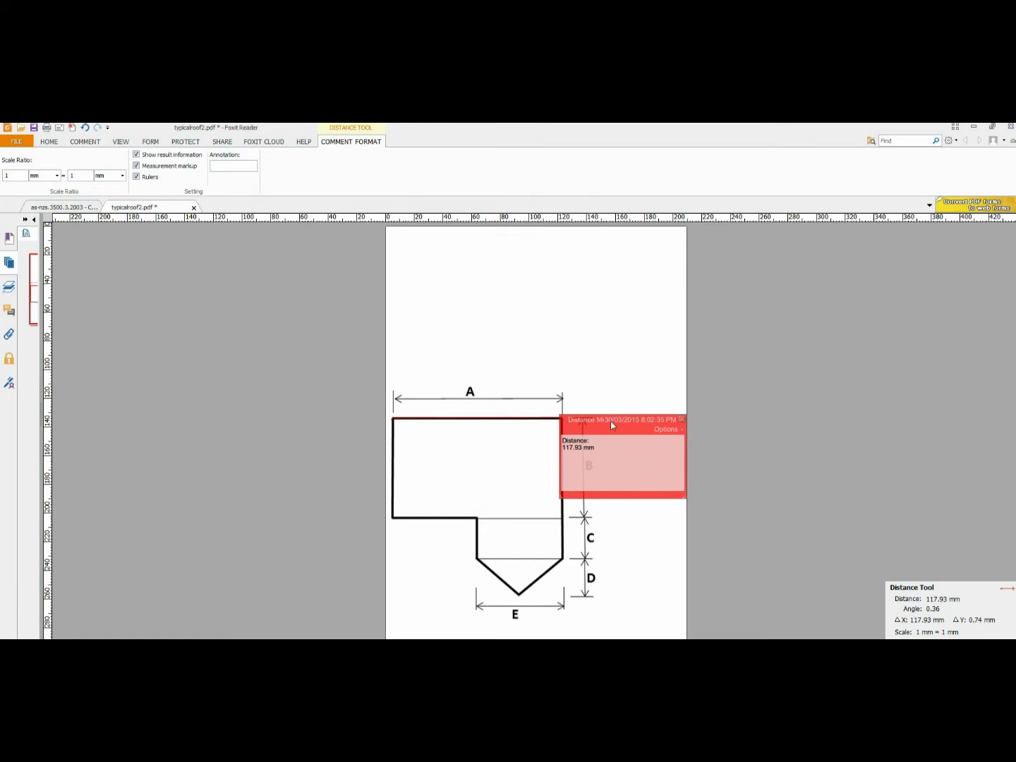
pyautogui.moveTo(611, 423); pyautogui.dragTo(632, 429)
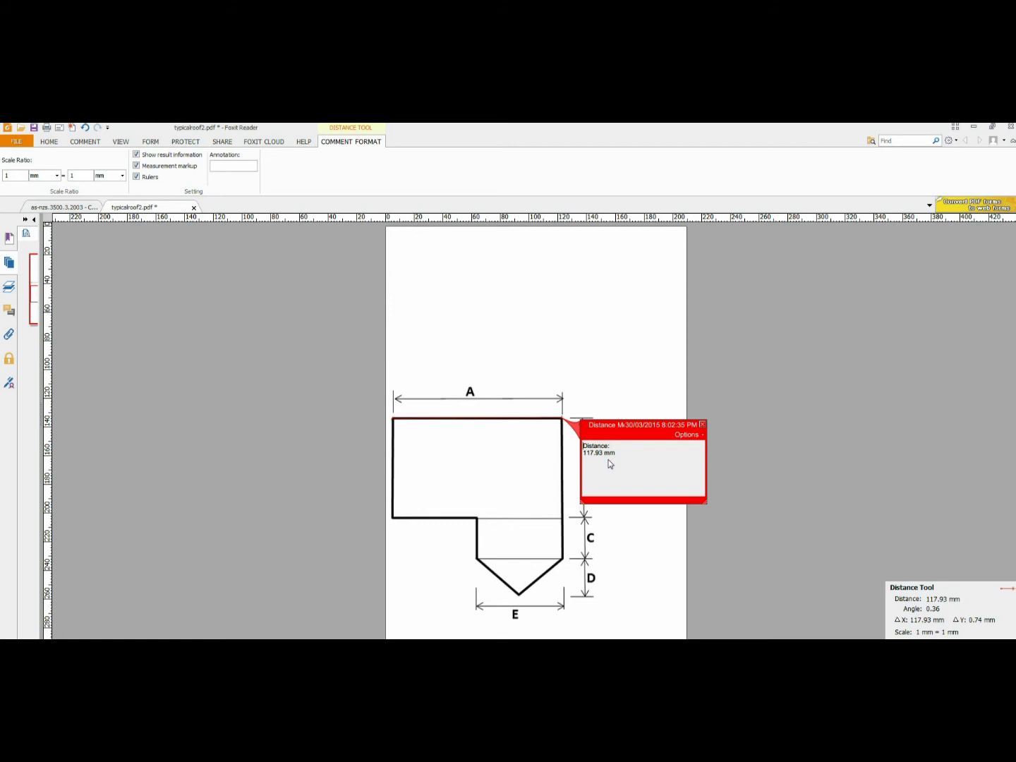
# Step: Change the scale ratio to 1 mm = 85 mm and close the distance note
pyautogui.doubleClick(79, 176)
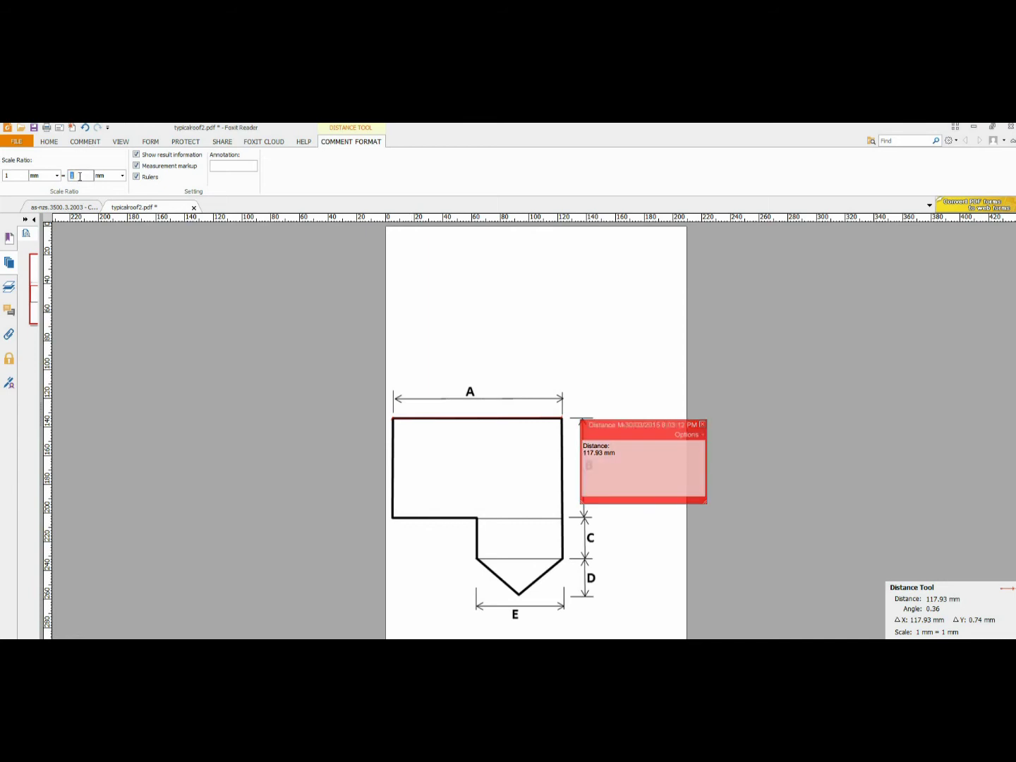
pyautogui.write('85')
pyautogui.click(703, 426)
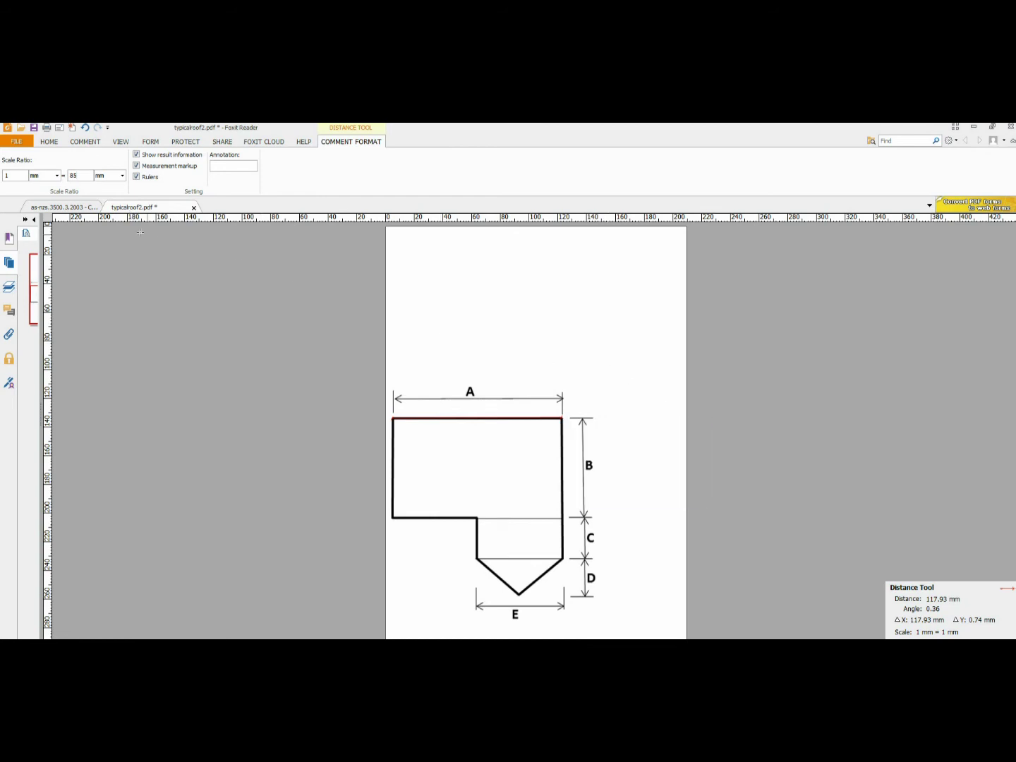
# Step: Switch to the Area measuring tool and re-enter the 85 mm scale value
pyautogui.click(83, 143)
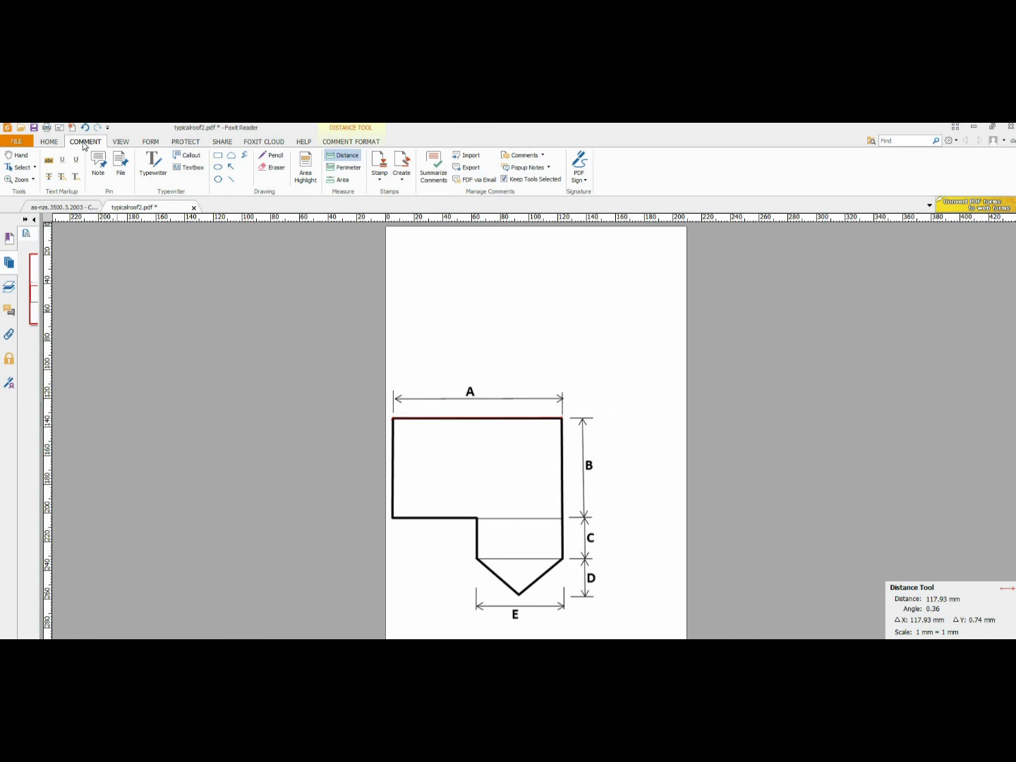
pyautogui.click(343, 181)
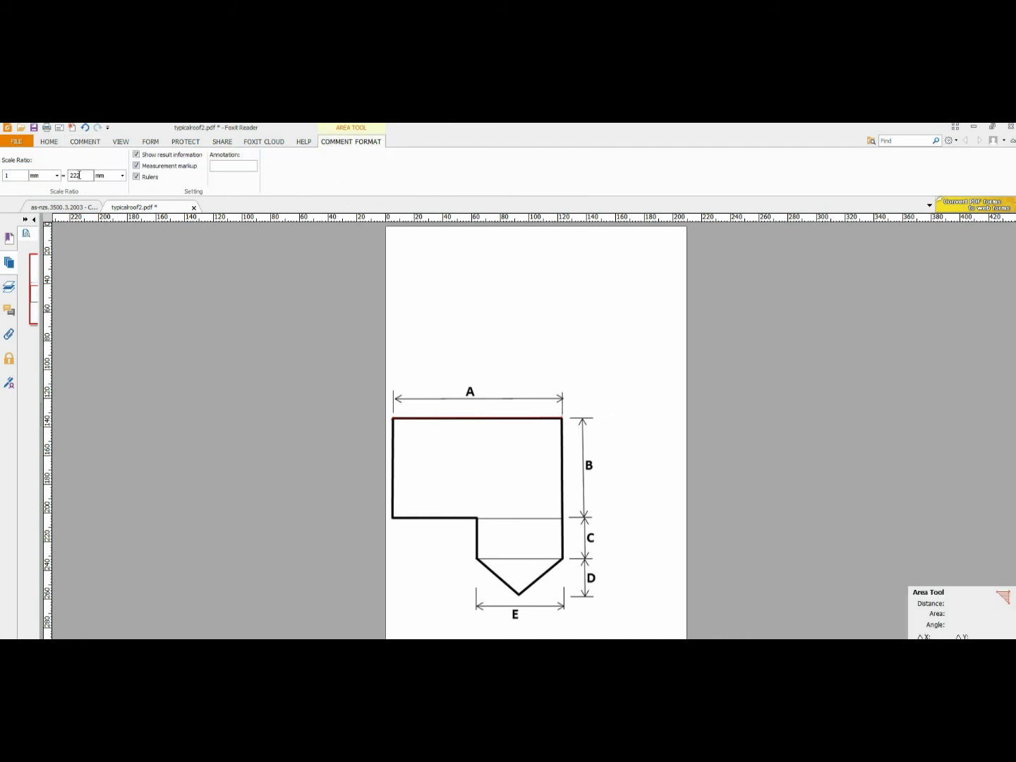
pyautogui.doubleClick(76, 175)
pyautogui.write('85')
# Step: Trace all seven roof corners, including the triangular tip and notch, closing back at the top-left corner
pyautogui.click(392, 419)
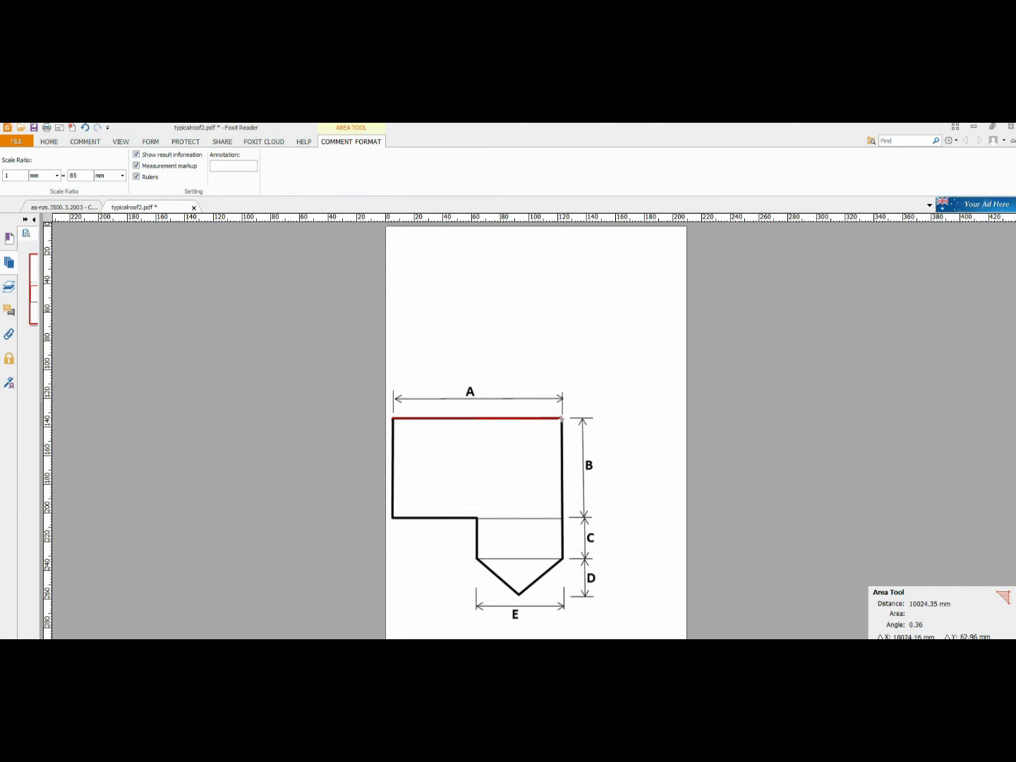
pyautogui.click(562, 419)
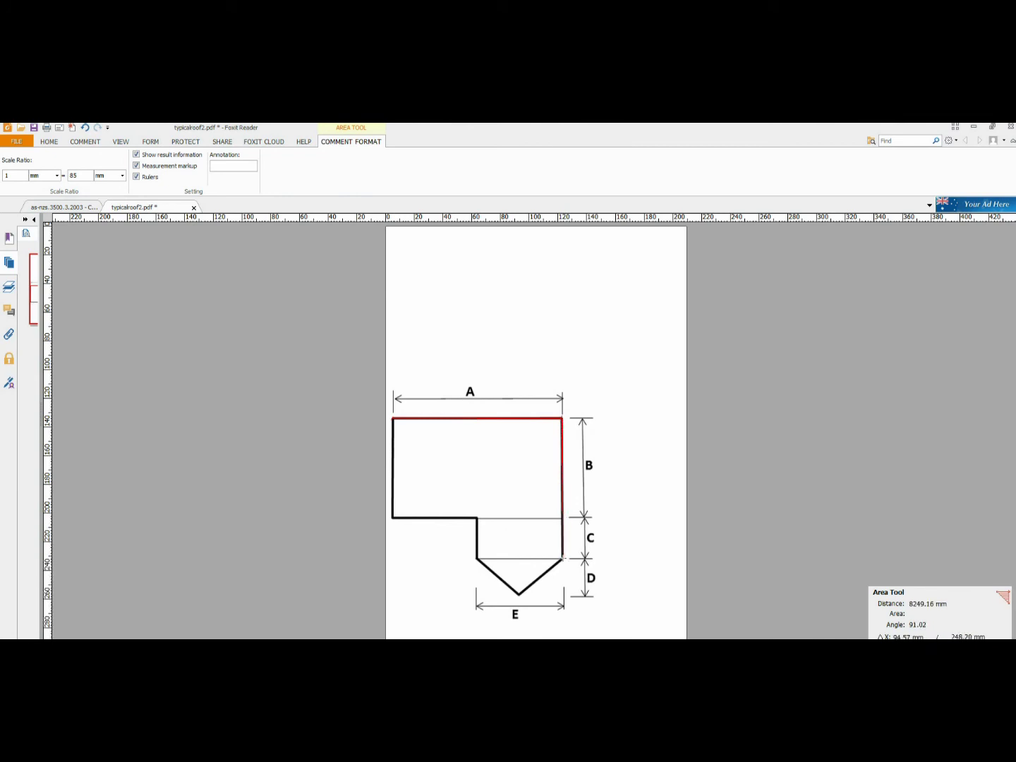
pyautogui.click(562, 558)
pyautogui.click(519, 594)
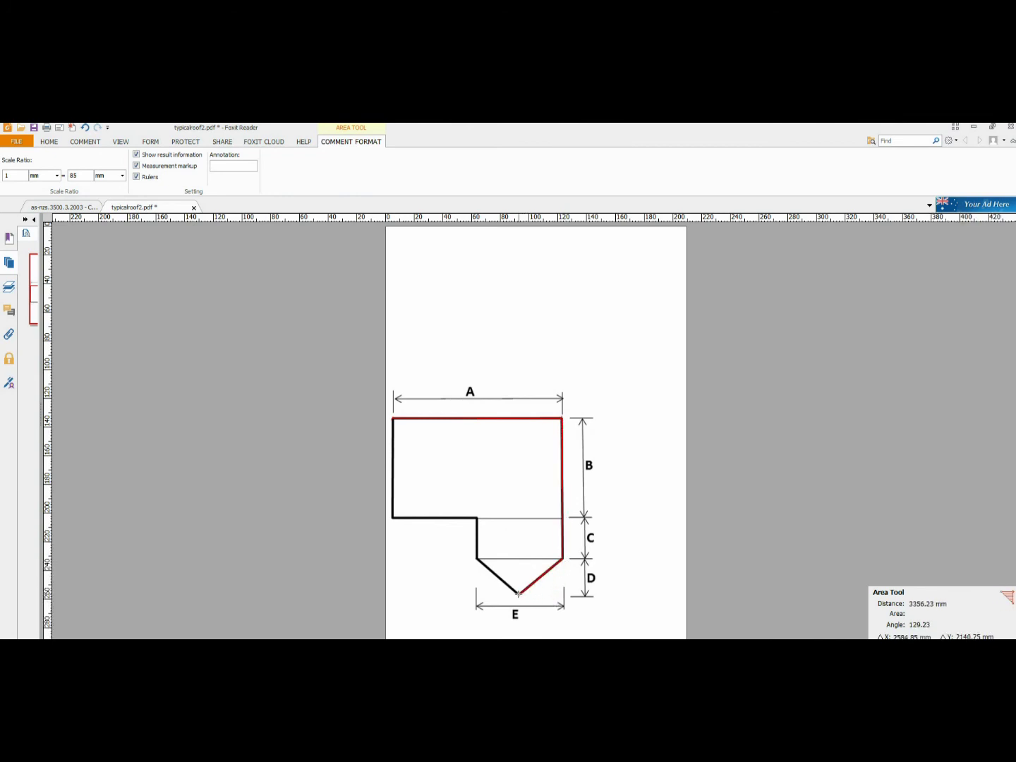
pyautogui.click(477, 559)
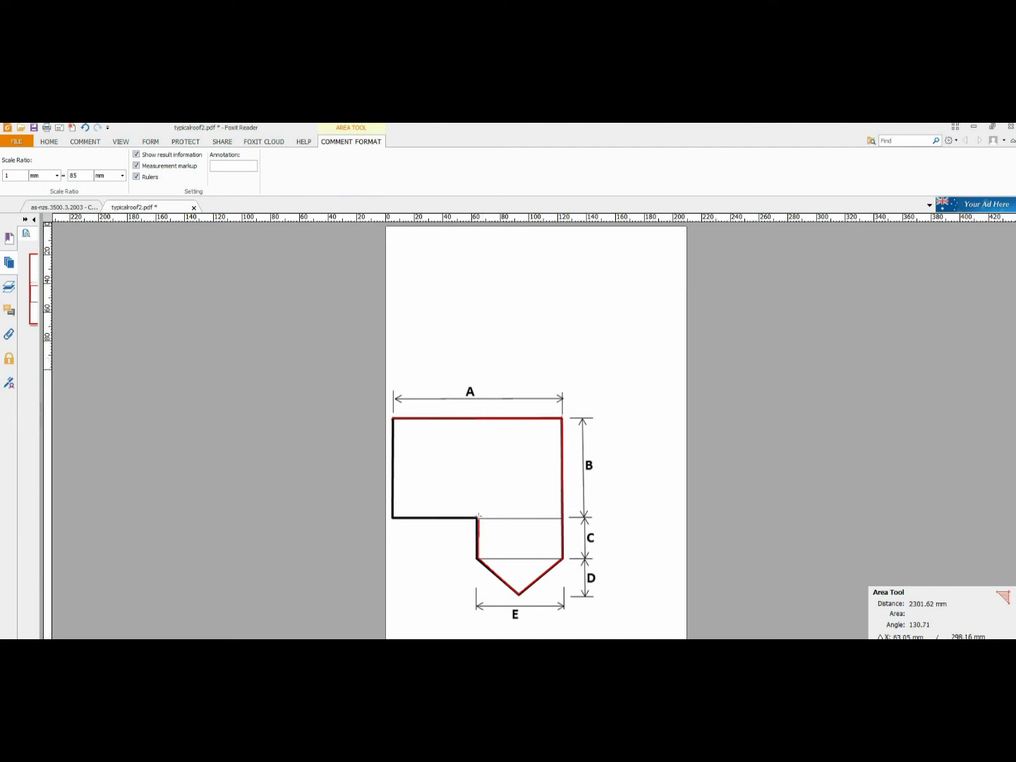
pyautogui.click(478, 518)
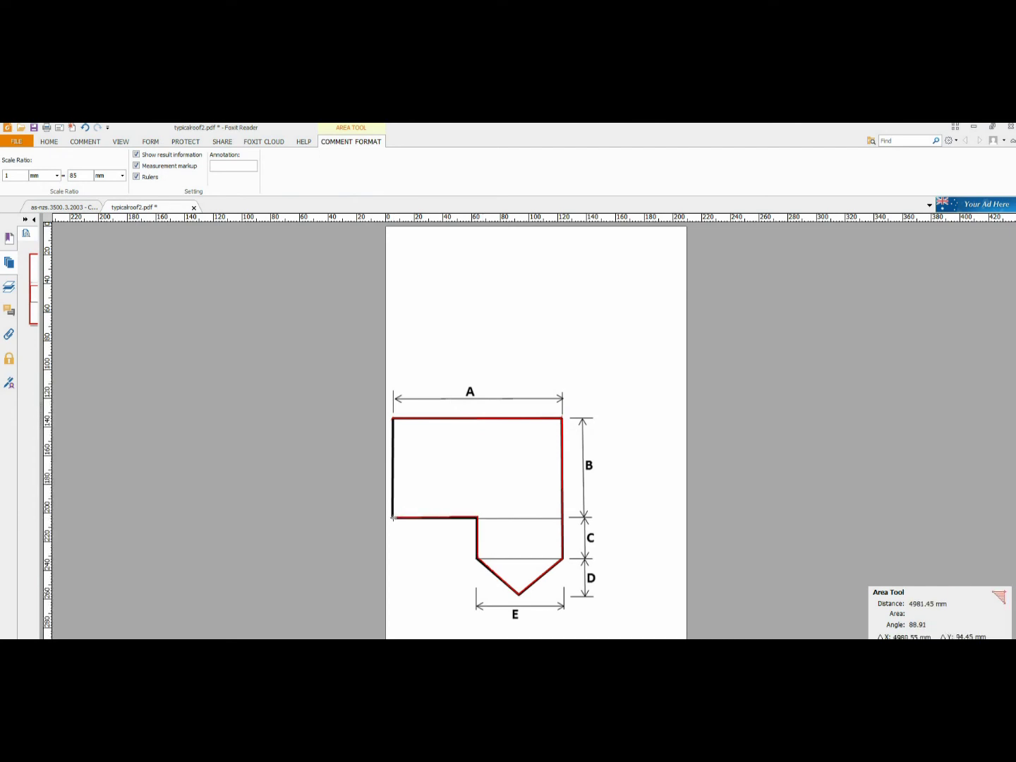
pyautogui.click(394, 518)
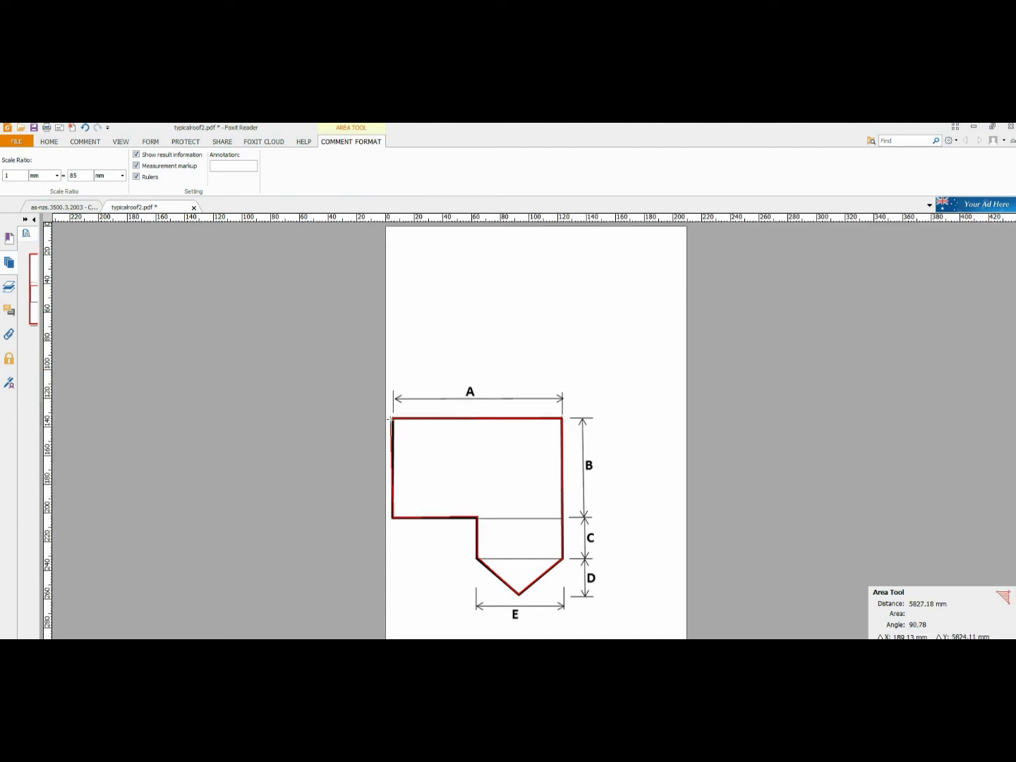
pyautogui.click(392, 419)
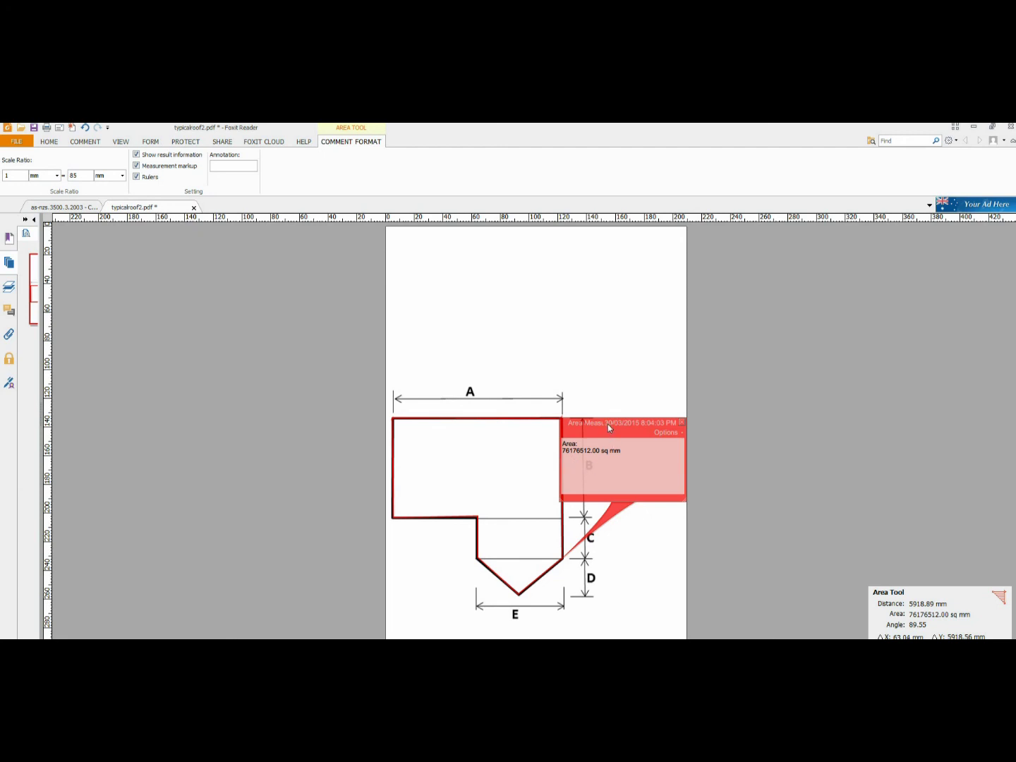
# Step: Move the area result note aside and close it
pyautogui.moveTo(608, 424); pyautogui.dragTo(631, 453)
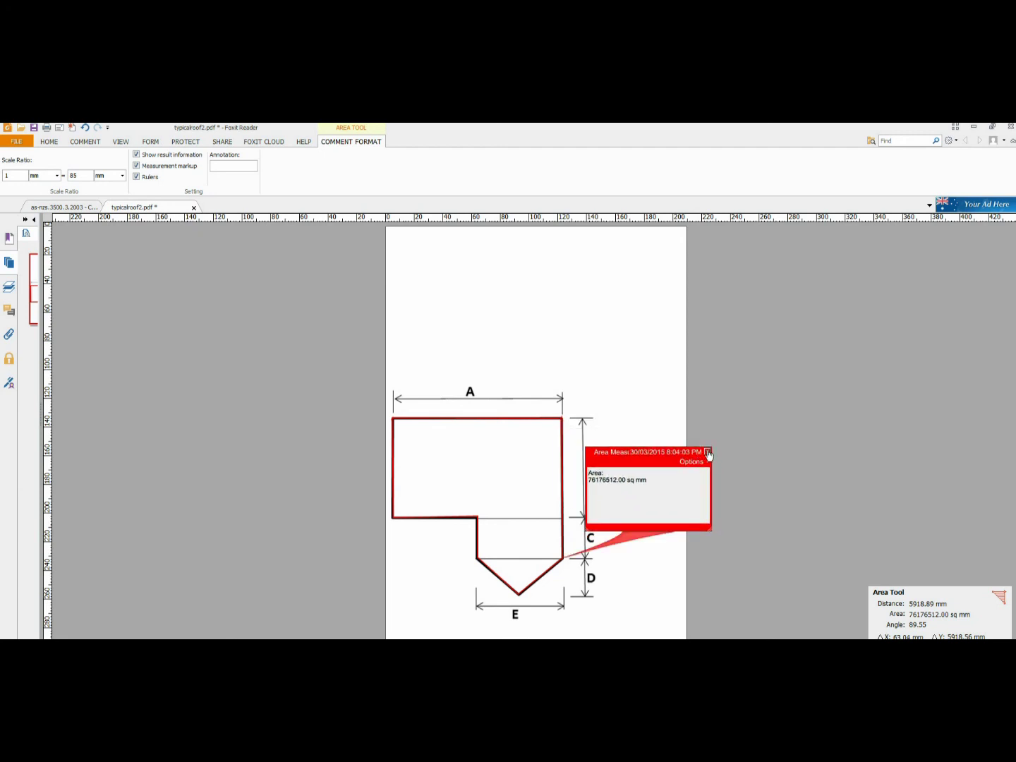
pyautogui.click(708, 452)
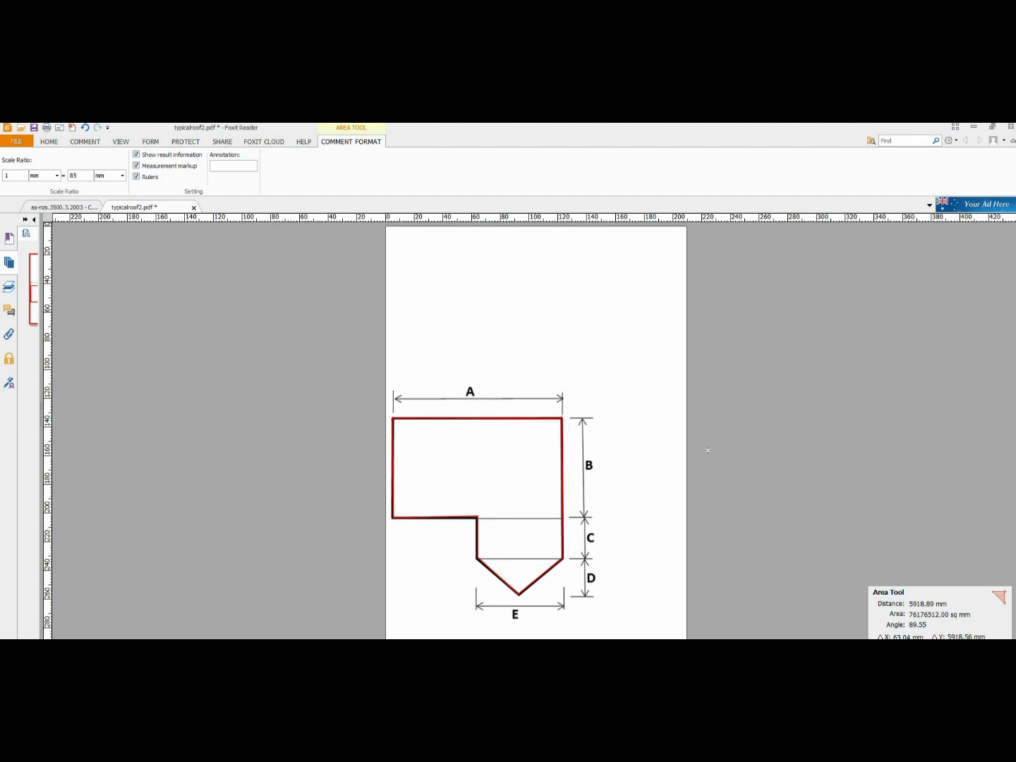
# Step: Trace a nine-point freeform polygon above the plan (20767158.00 sq mm), then move and close its note
pyautogui.click(517, 343)
pyautogui.click(605, 352)
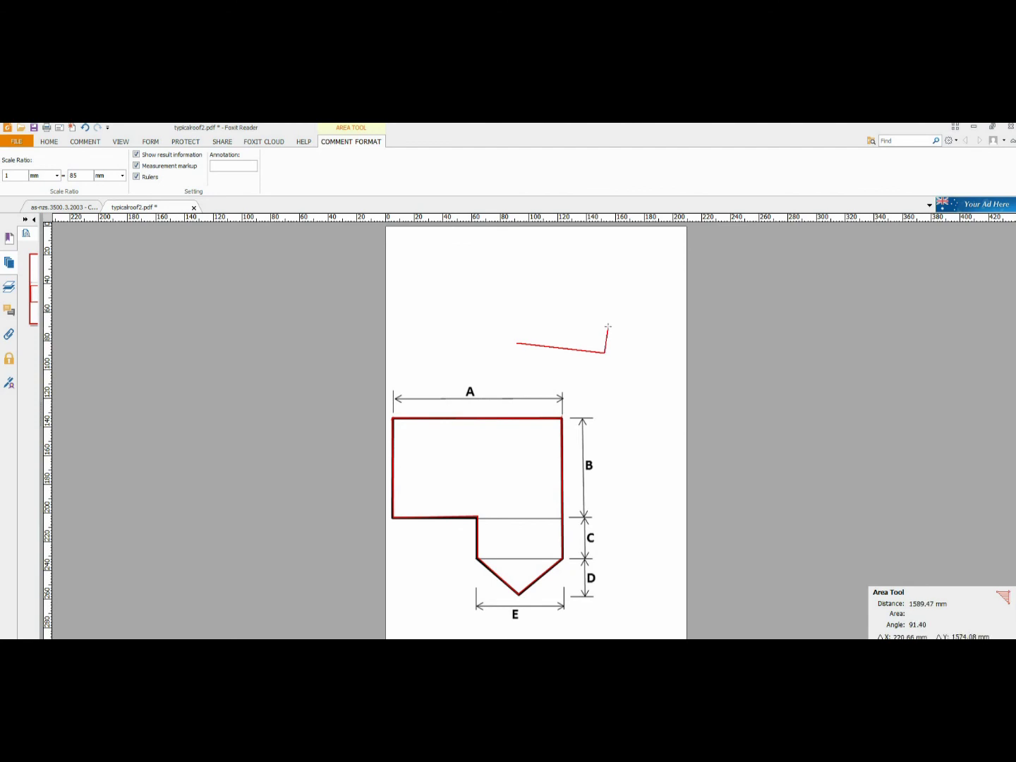
pyautogui.click(608, 327)
pyautogui.click(582, 316)
pyautogui.click(607, 286)
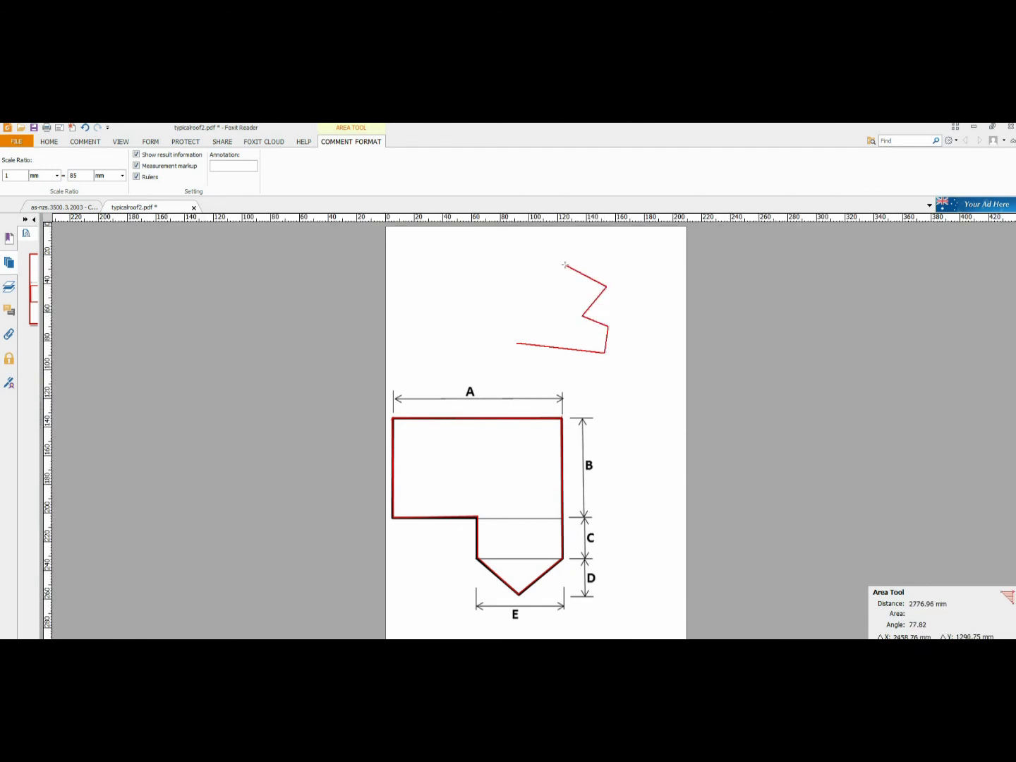
pyautogui.click(564, 264)
pyautogui.click(540, 283)
pyautogui.click(480, 288)
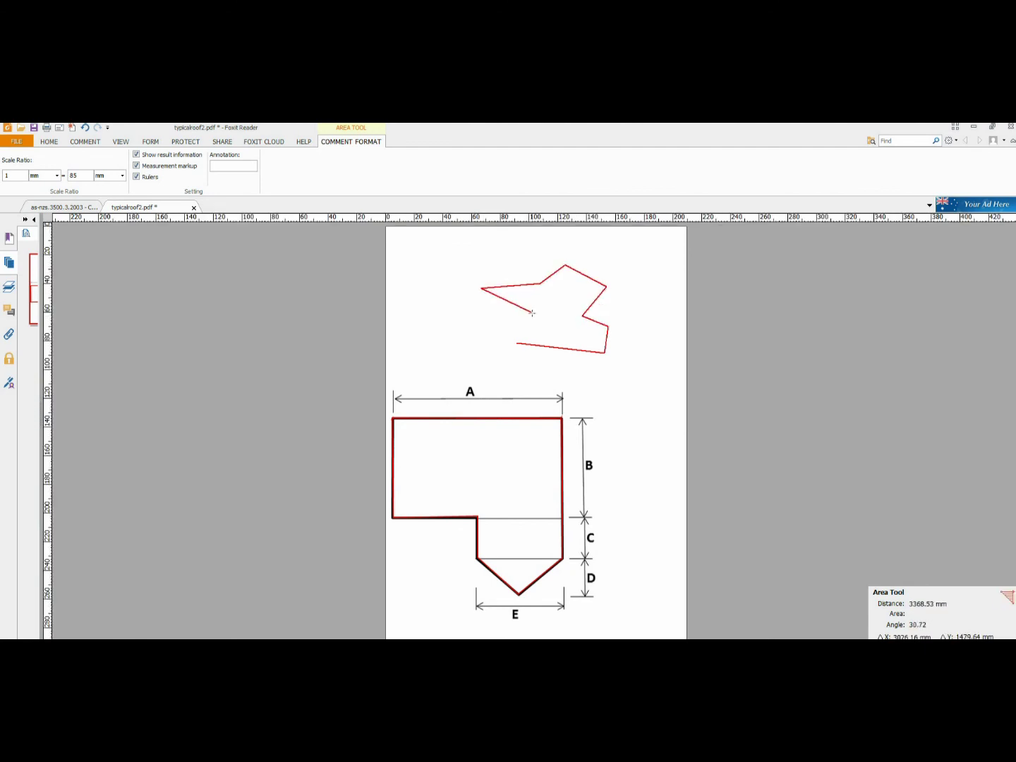
pyautogui.click(532, 312)
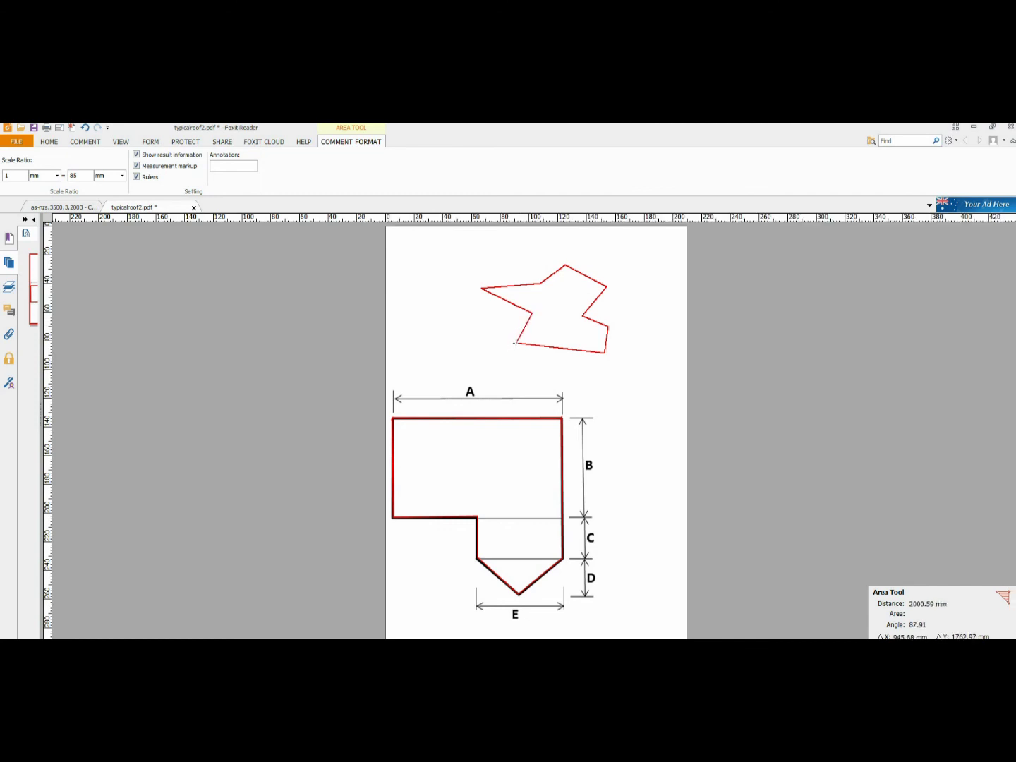
pyautogui.click(515, 344)
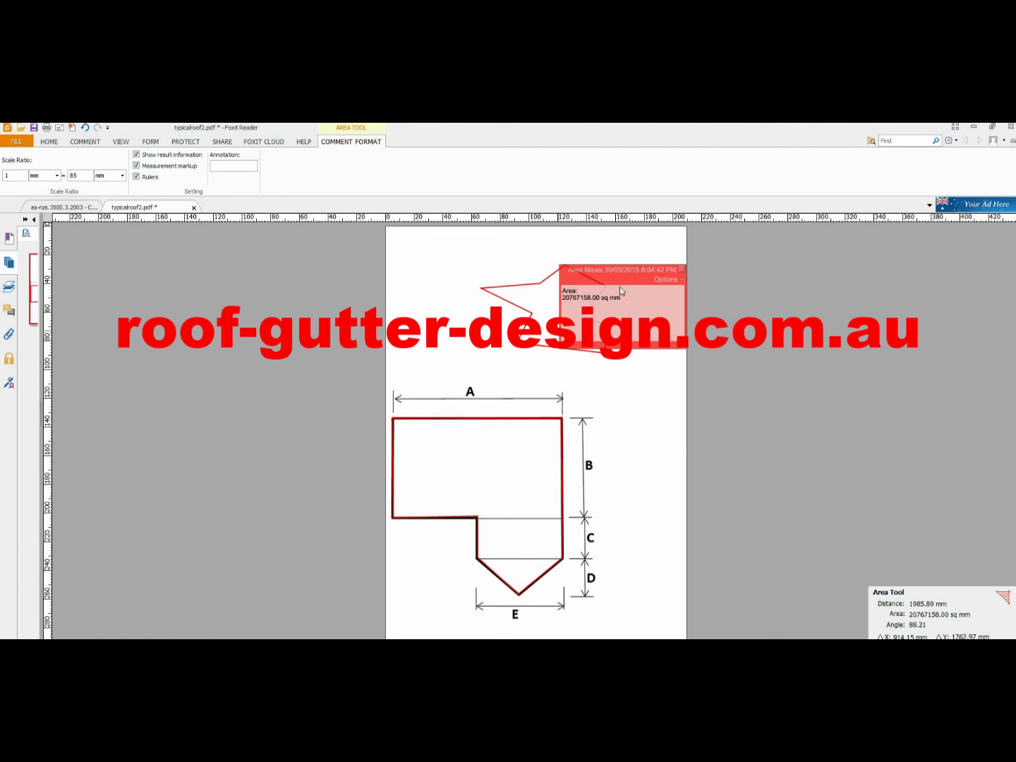
pyautogui.moveTo(624, 279); pyautogui.dragTo(677, 366)
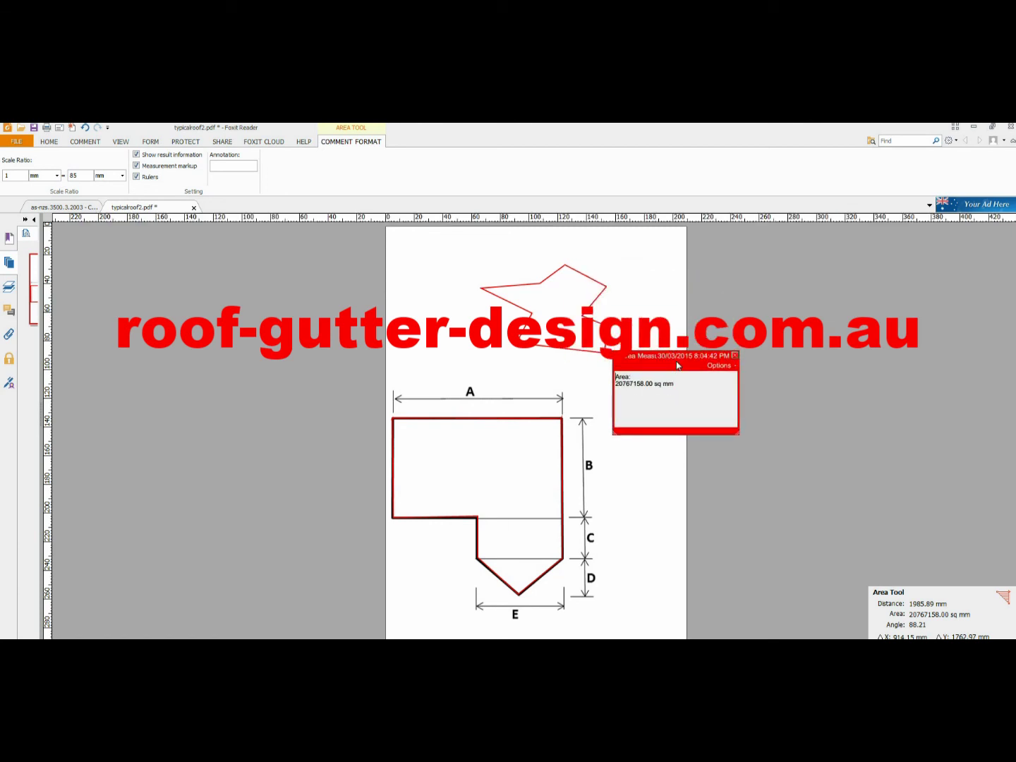
pyautogui.click(735, 356)
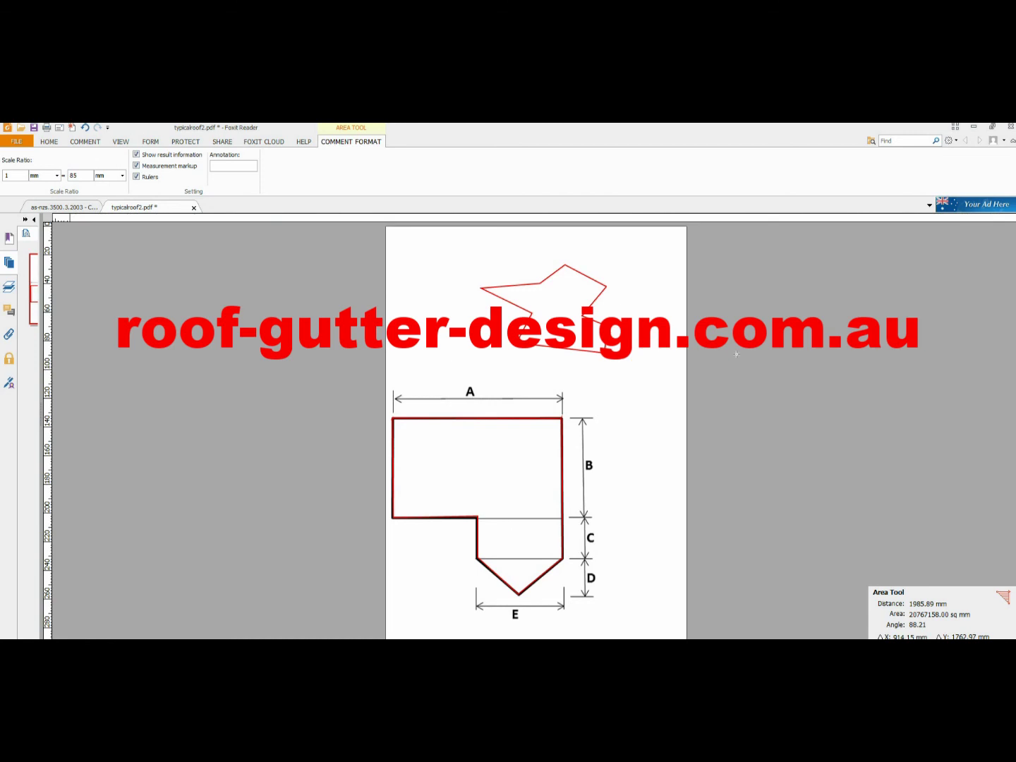